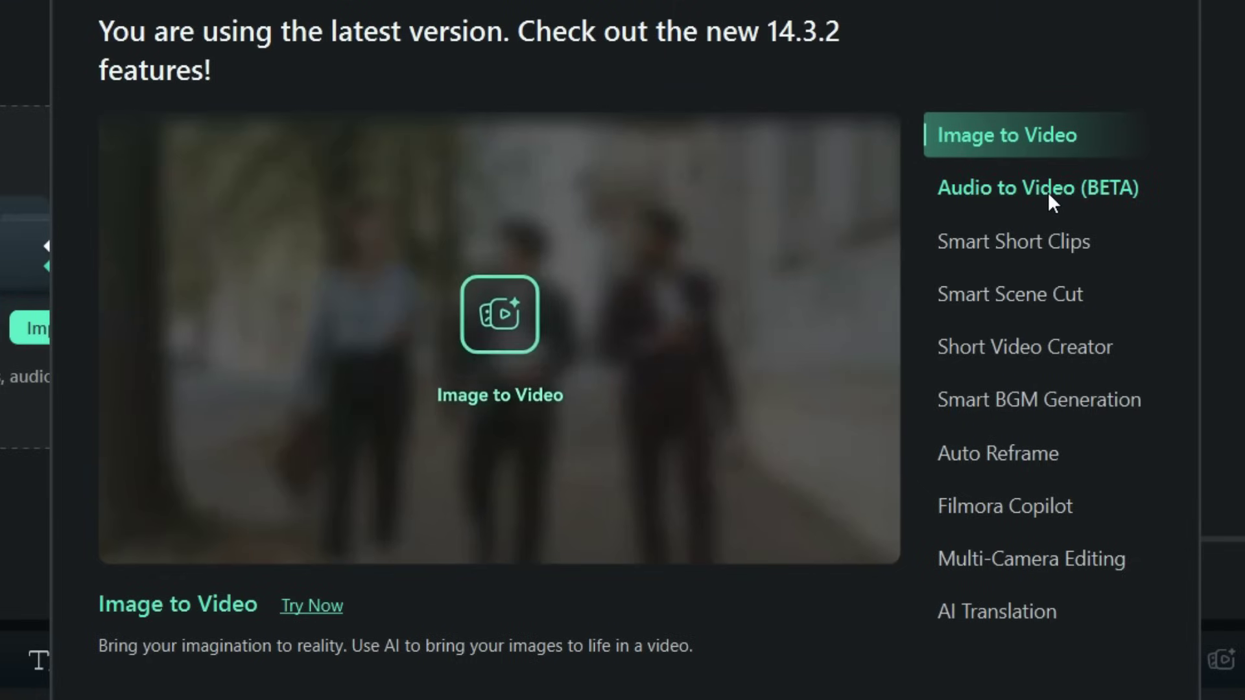
# Preview Audio to Video (BETA), then Smart Short Clips, in the What's New list.
pyautogui.click(1047, 192)
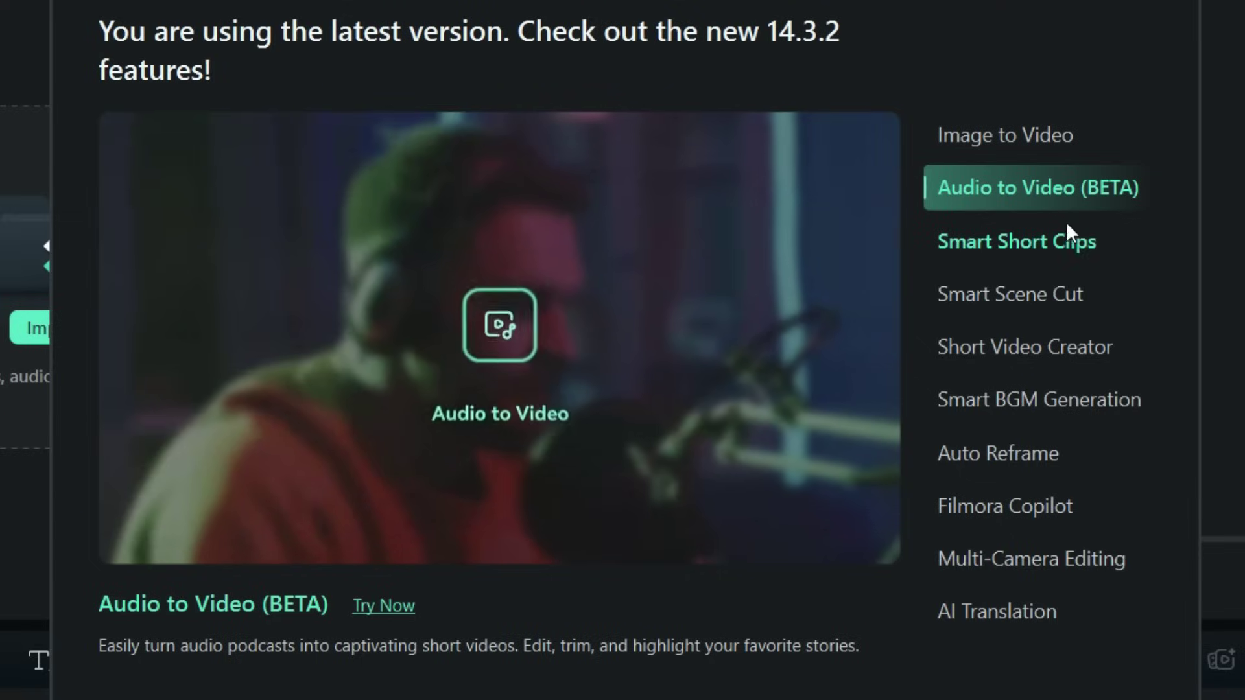
pyautogui.click(1066, 242)
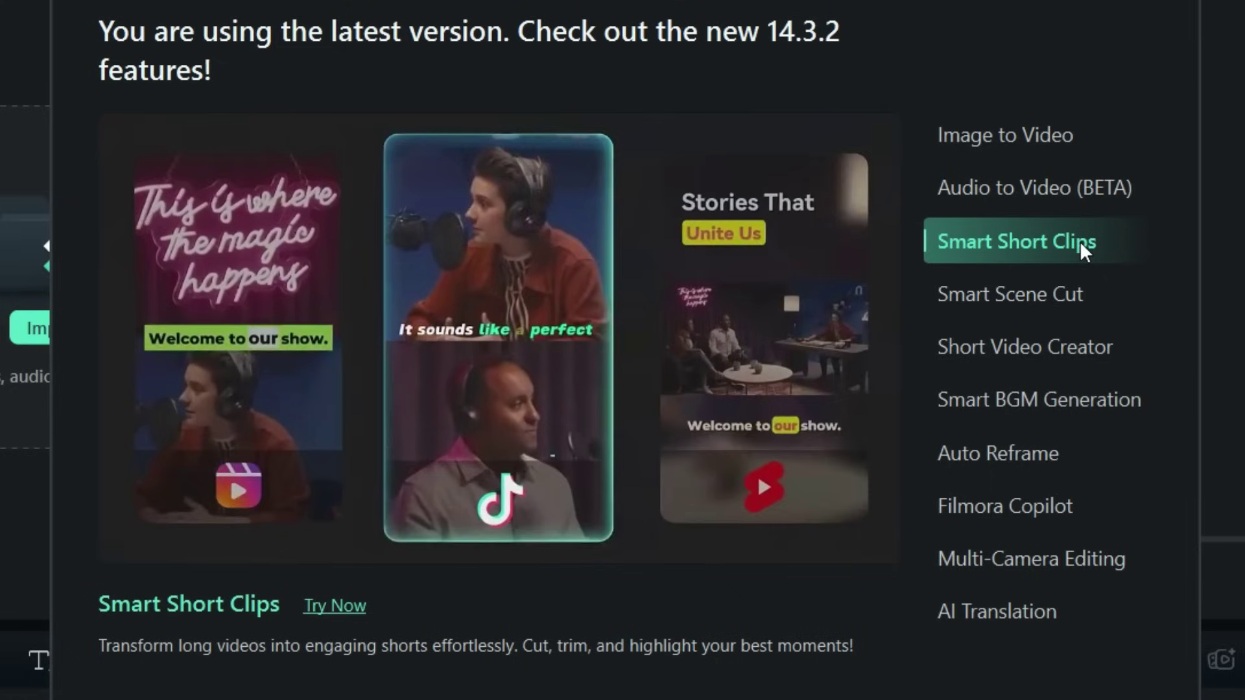
# Preview Smart Scene Cut, Short Video Creator and Smart BGM Generation.
pyautogui.click(1108, 283)
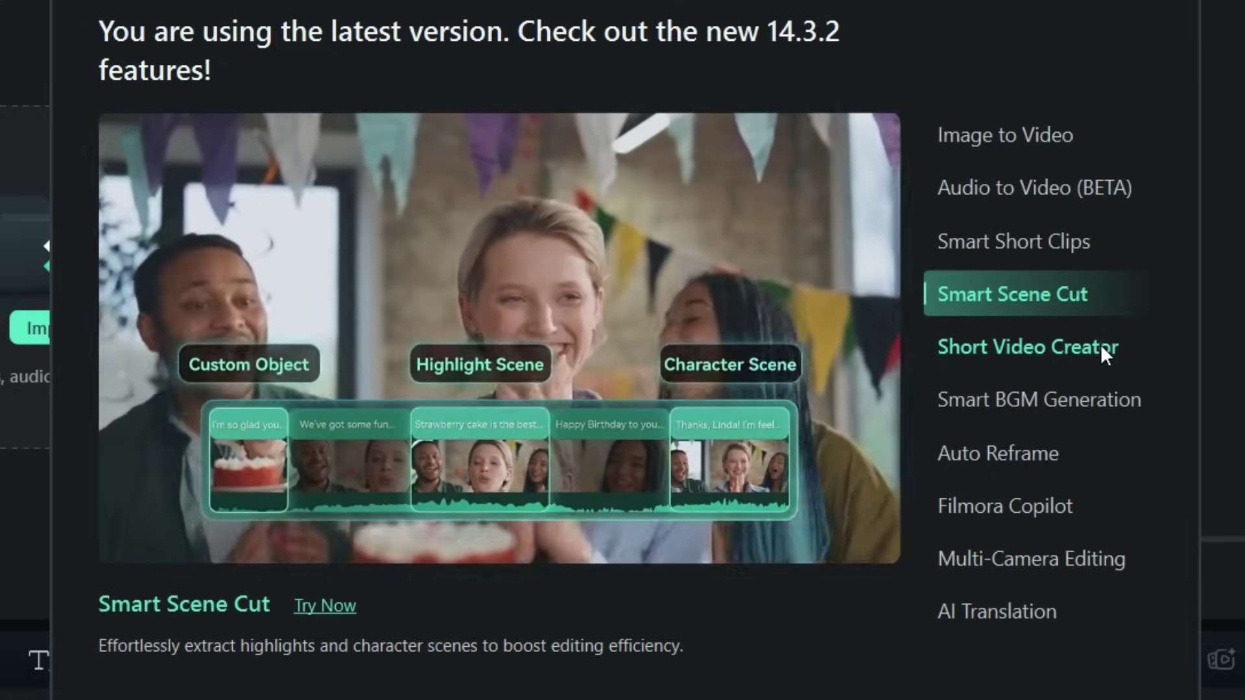
pyautogui.click(1100, 344)
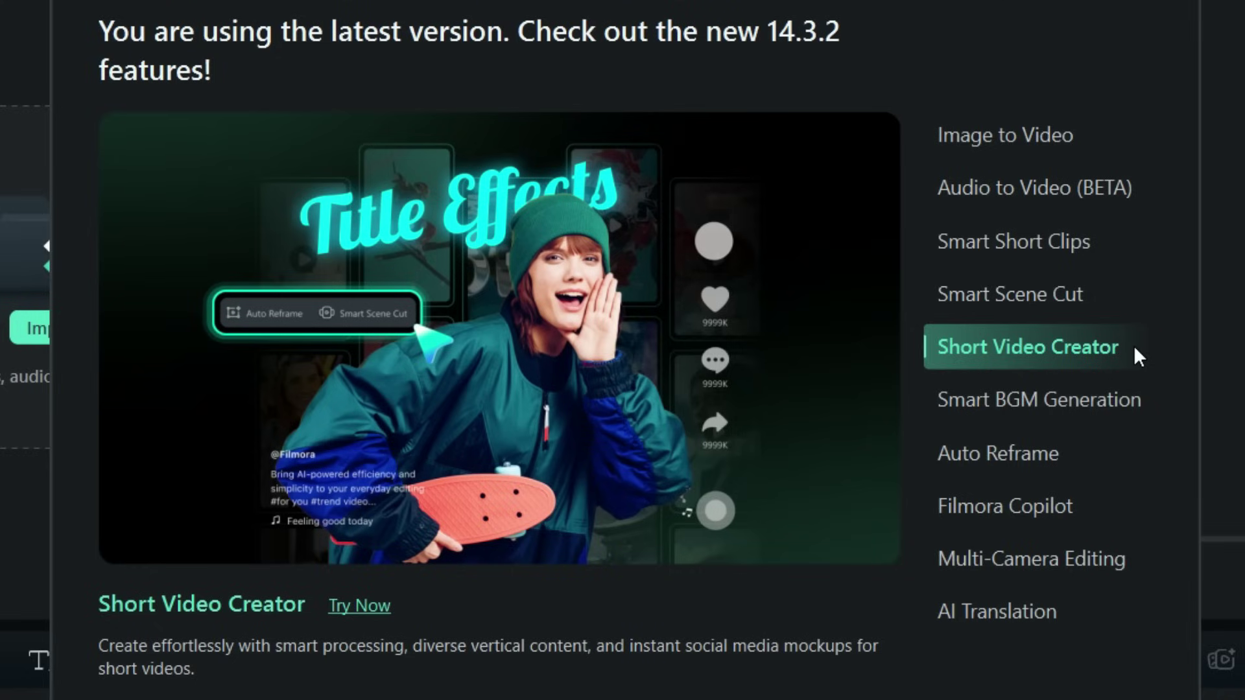
pyautogui.click(1120, 408)
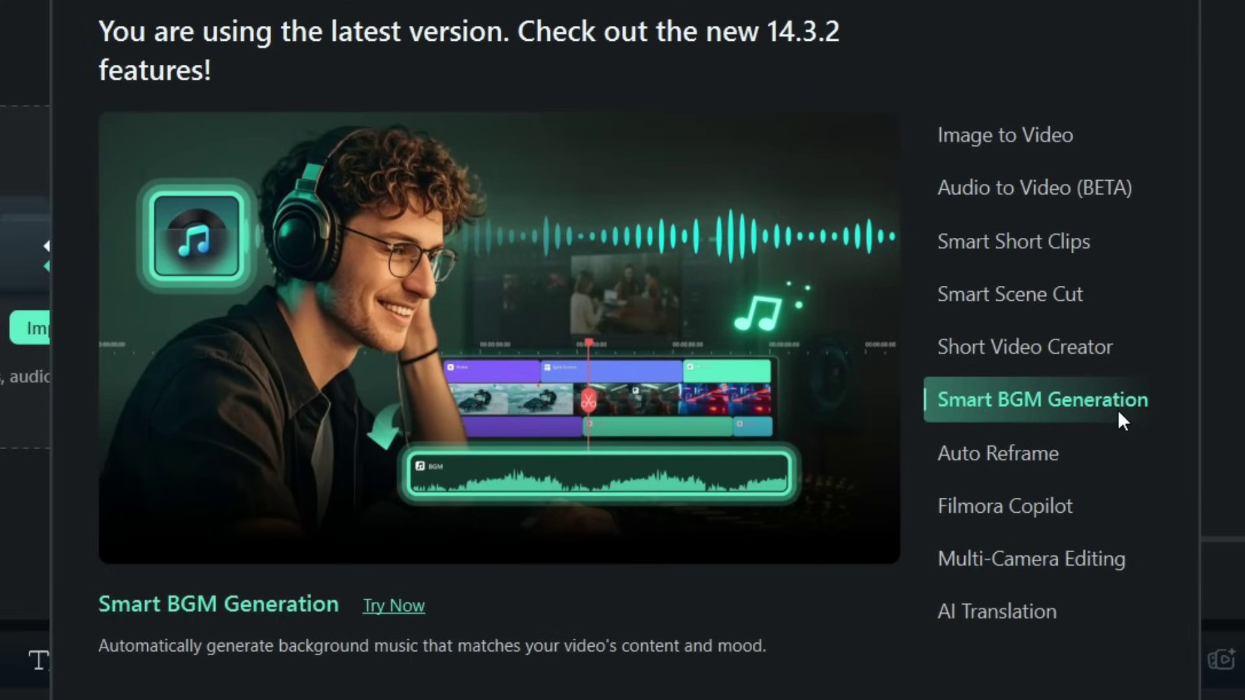
# Preview Auto Reframe, Filmora Copilot and AI Translation.
pyautogui.click(1046, 452)
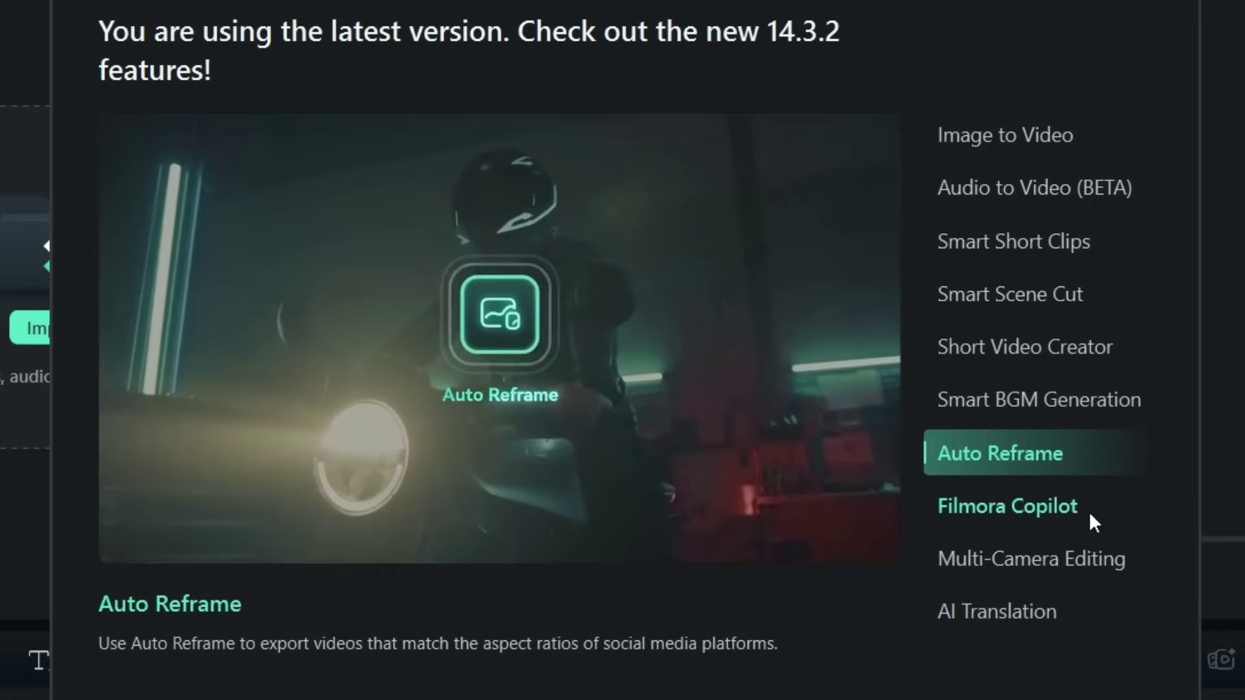
pyautogui.click(1090, 512)
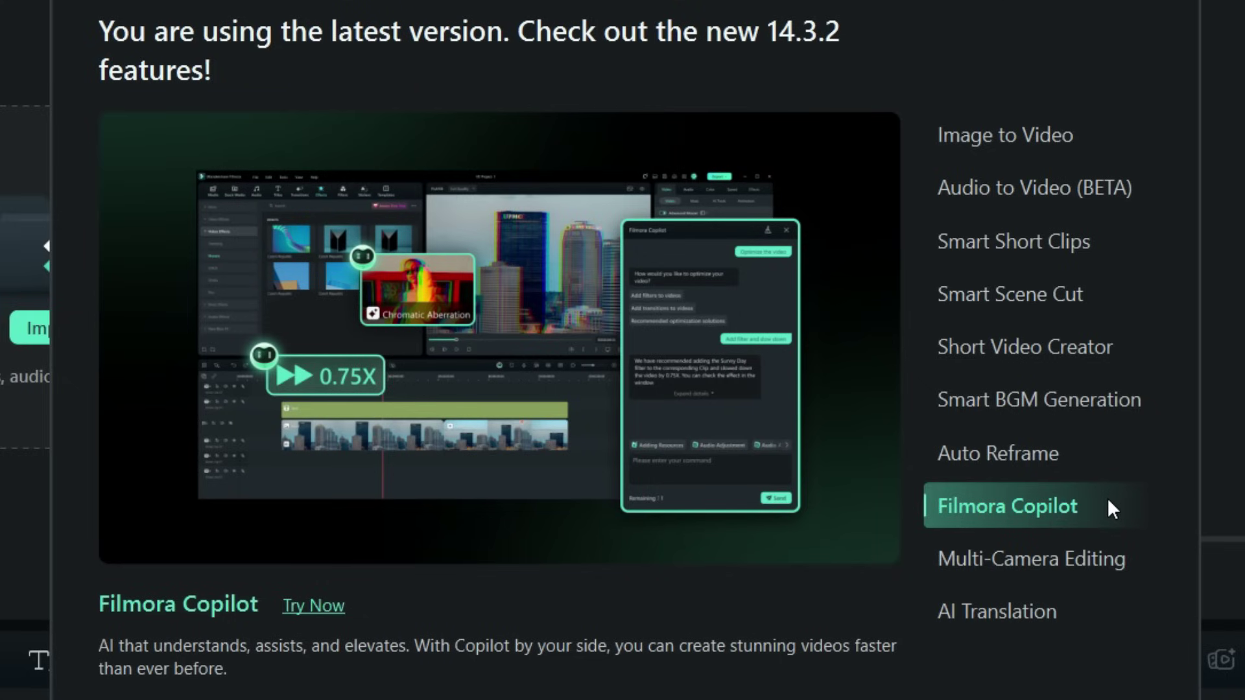
pyautogui.click(1125, 603)
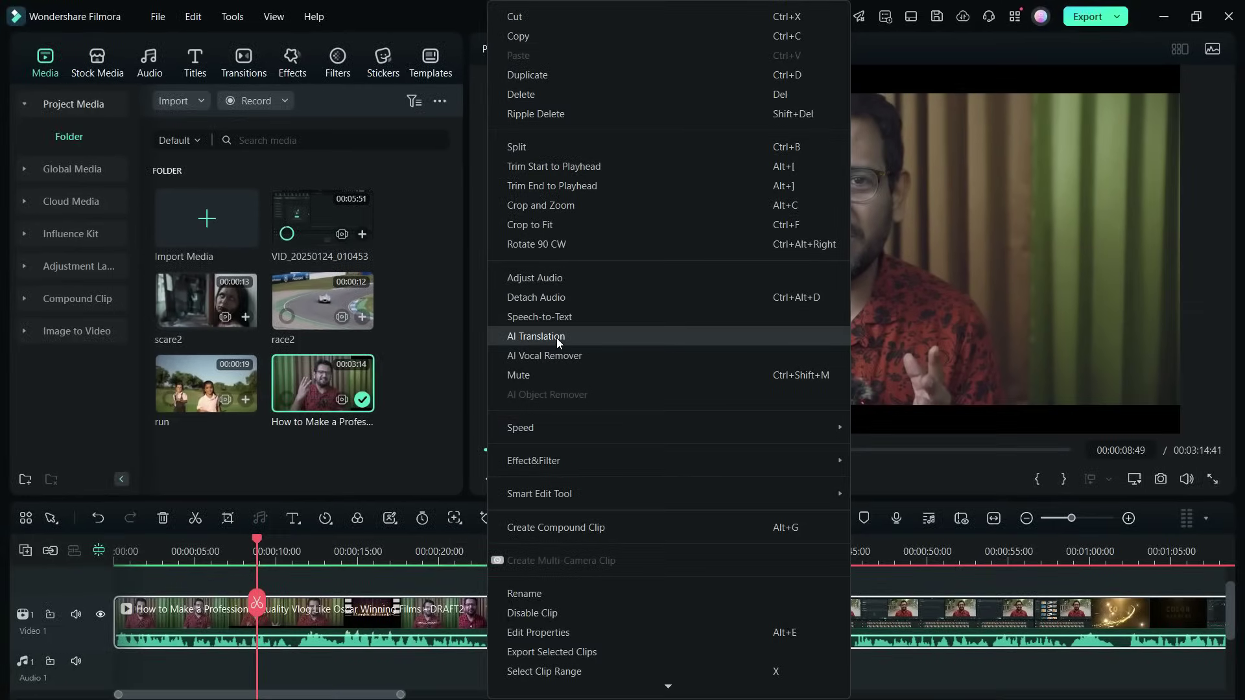
# Bring up AI Translation for the clip and check the available target languages.
pyautogui.click(557, 338)
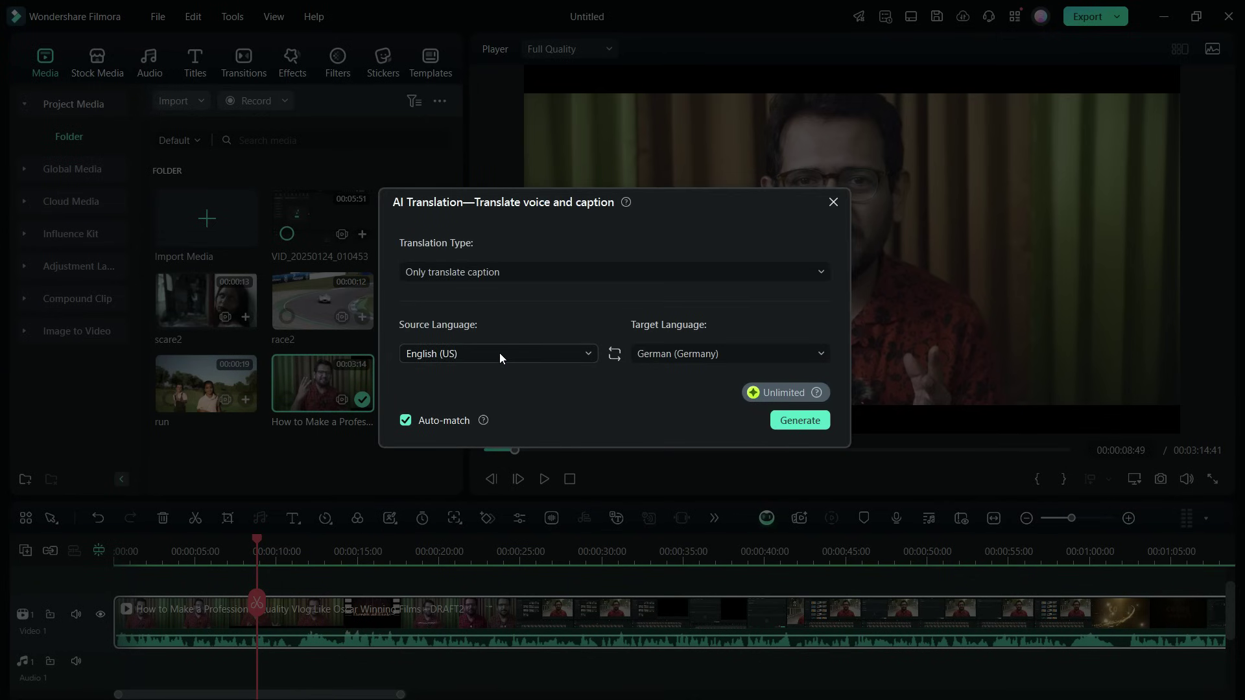
pyautogui.click(699, 353)
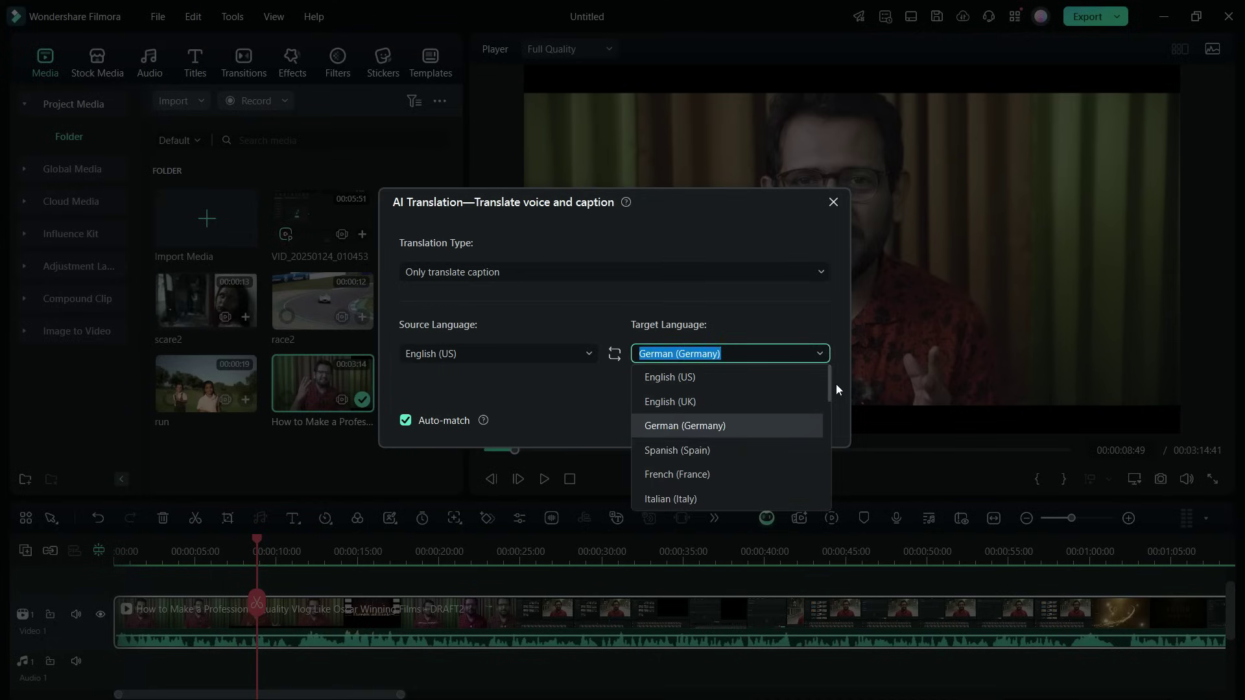
pyautogui.moveTo(829, 384)
pyautogui.mouseDown()
pyautogui.moveTo(825, 459)
pyautogui.moveTo(830, 418)
pyautogui.mouseUp()
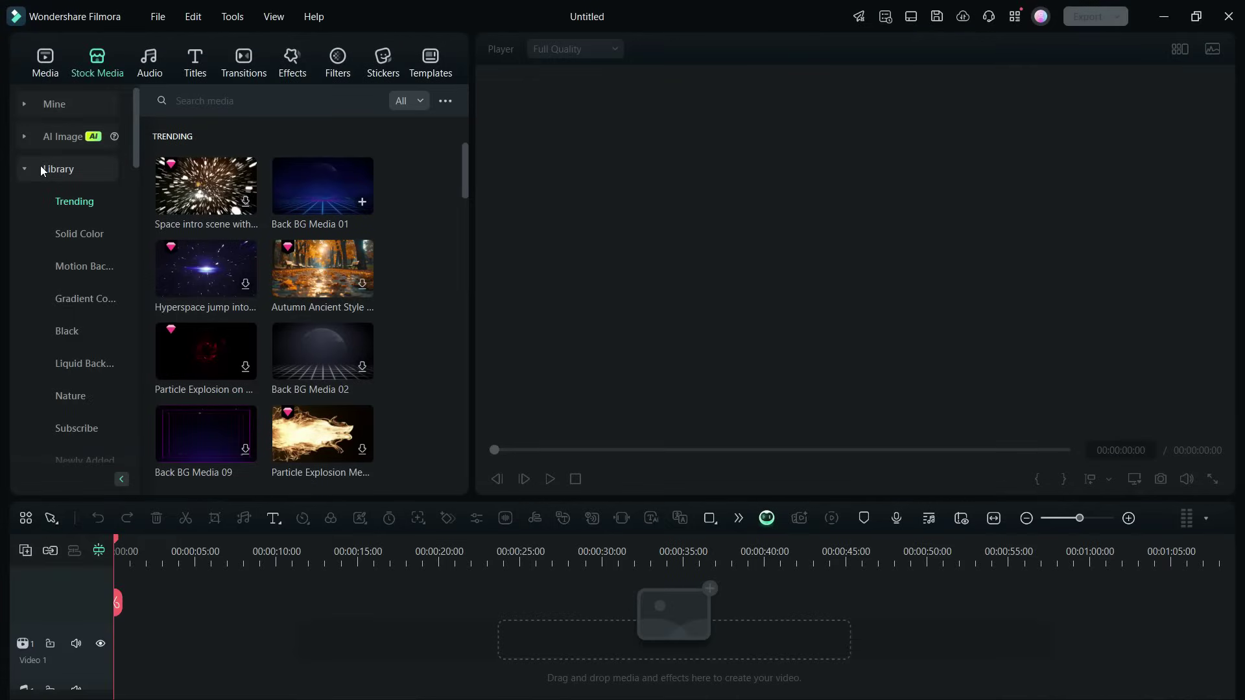
pyautogui.scroll(-2, 52, 320)
pyautogui.scroll(-4, 56, 356)
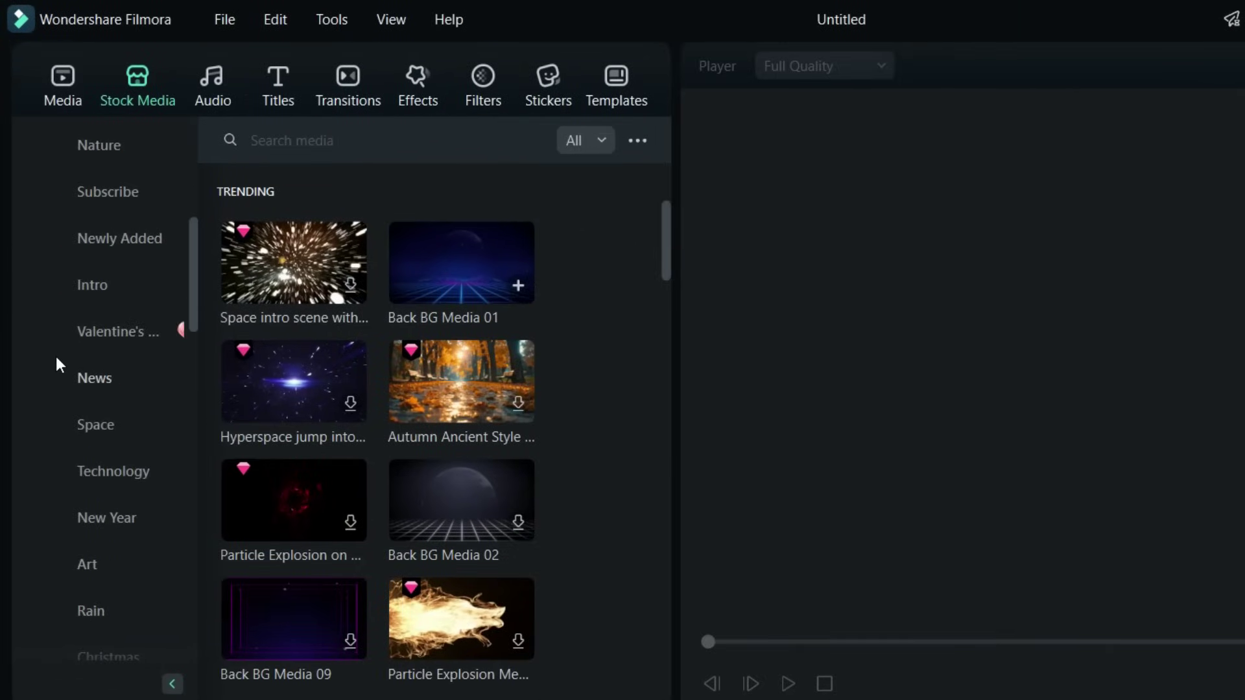
pyautogui.scroll(-3, 55, 356)
pyautogui.scroll(-3, 54, 355)
pyautogui.scroll(-2, 54, 355)
pyautogui.scroll(-3, 54, 355)
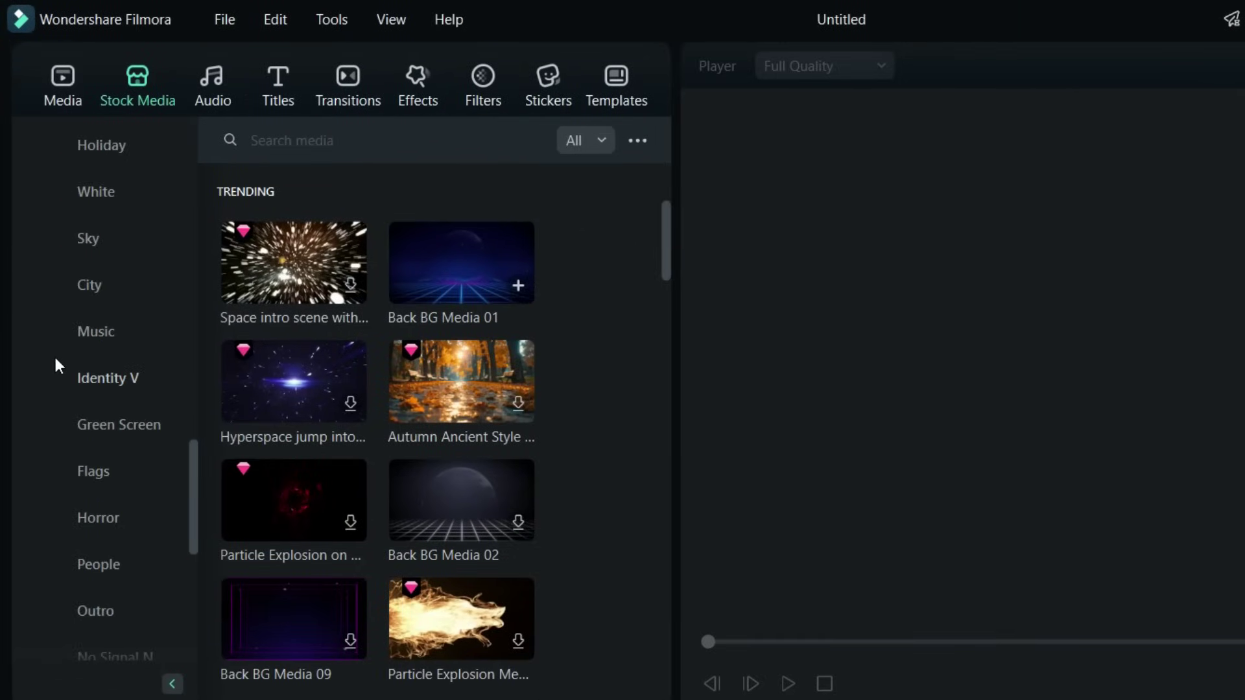
pyautogui.scroll(-4, 53, 356)
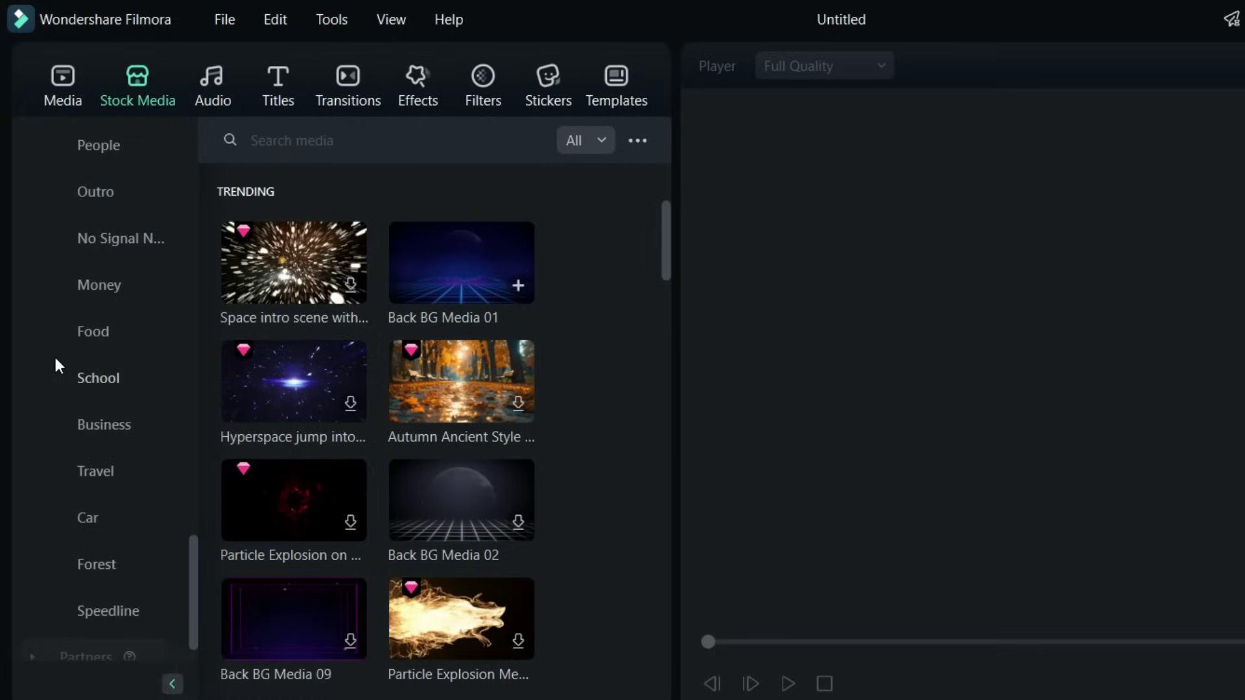
# Browse the Audio library, widening the sidebar and expanding AI Sound Effect and AI Music.
pyautogui.click(217, 74)
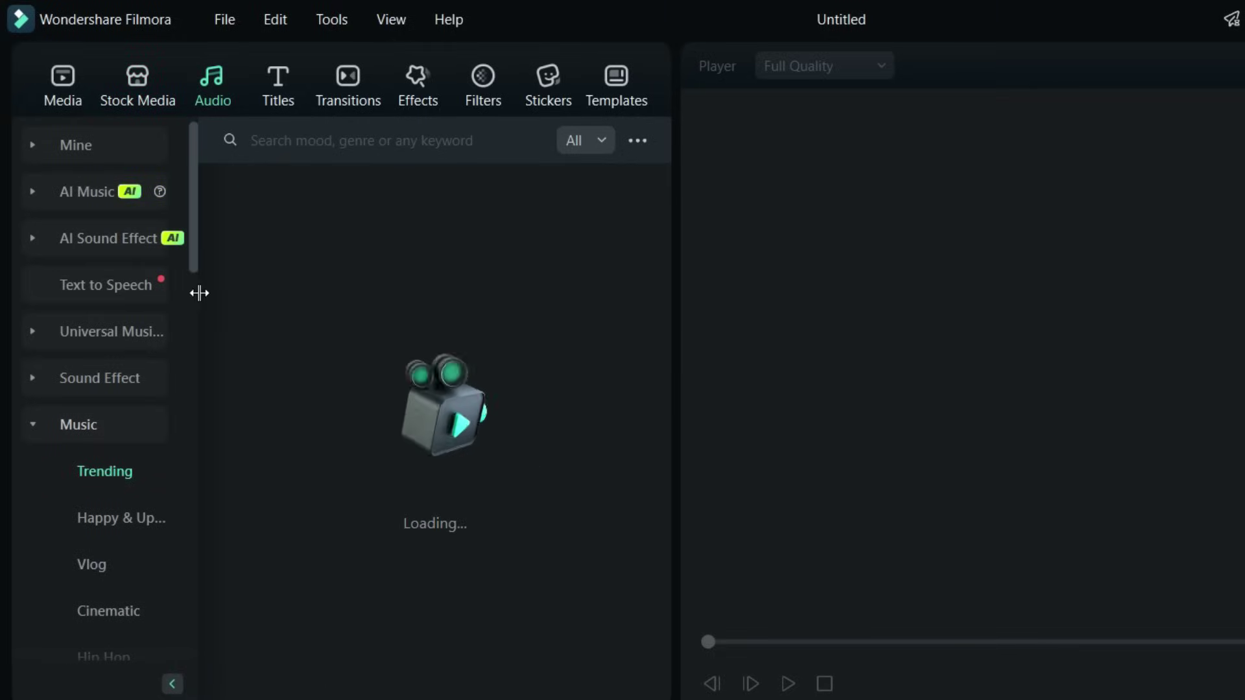
pyautogui.moveTo(199, 314); pyautogui.dragTo(277, 328)
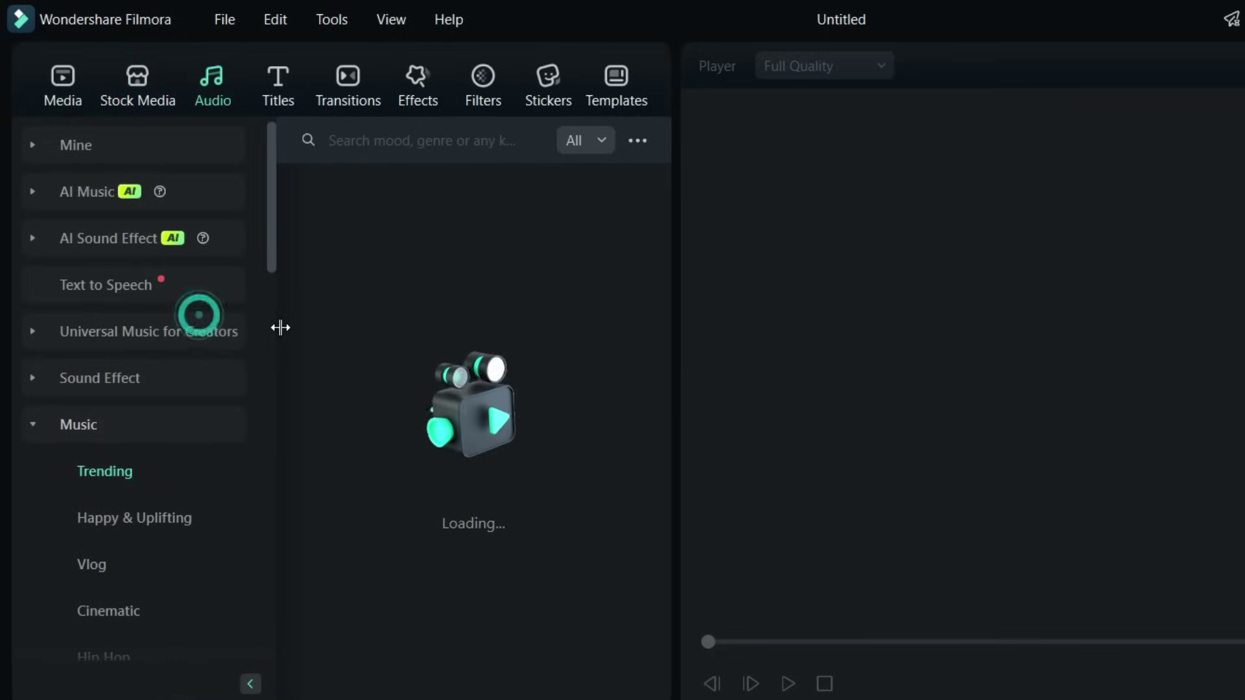
pyautogui.click(38, 241)
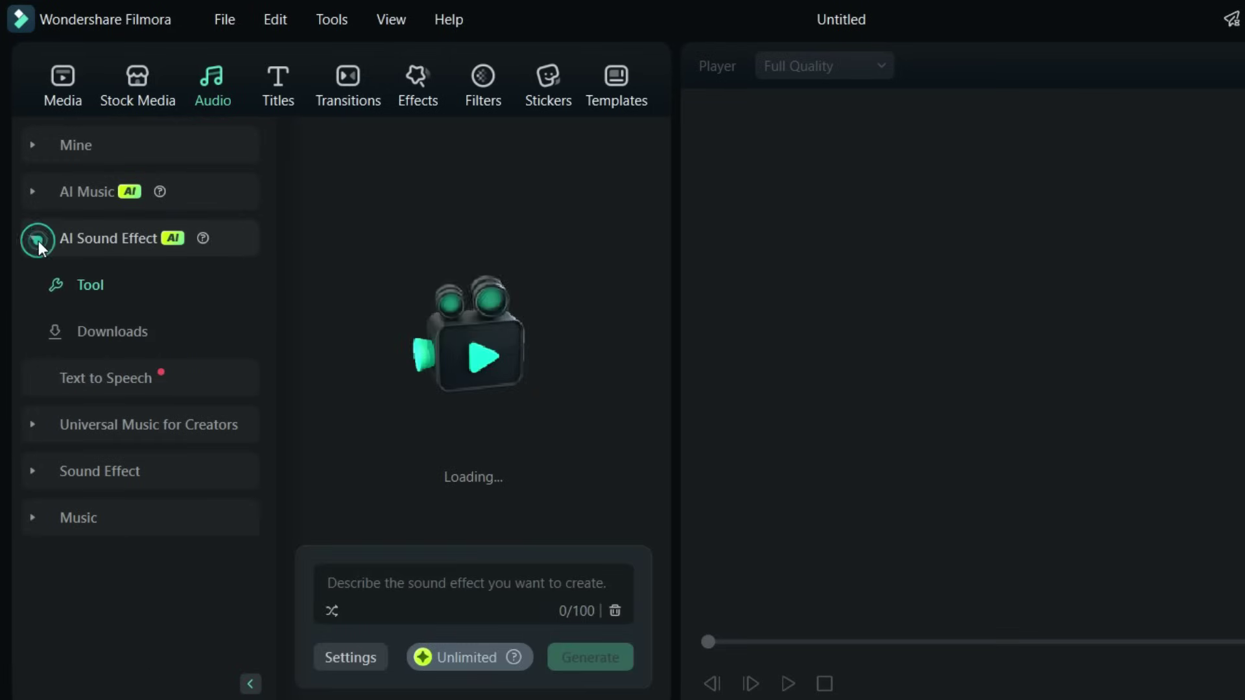
pyautogui.click(34, 192)
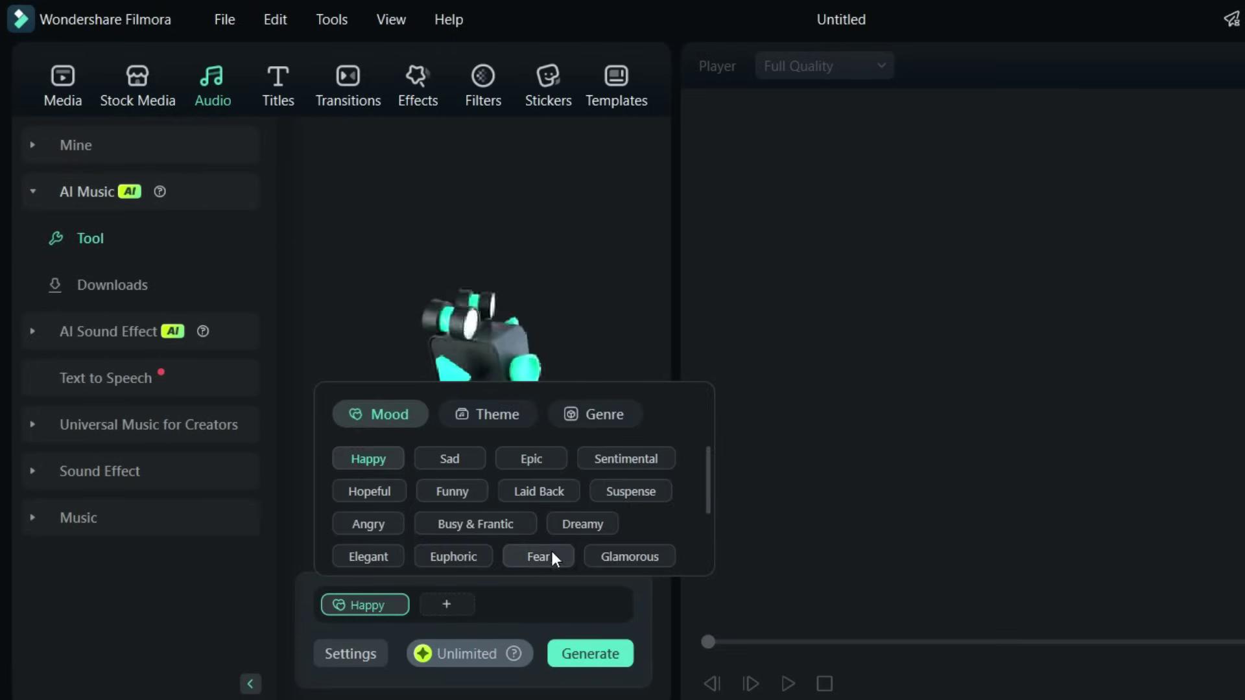
pyautogui.moveTo(707, 472); pyautogui.dragTo(708, 531)
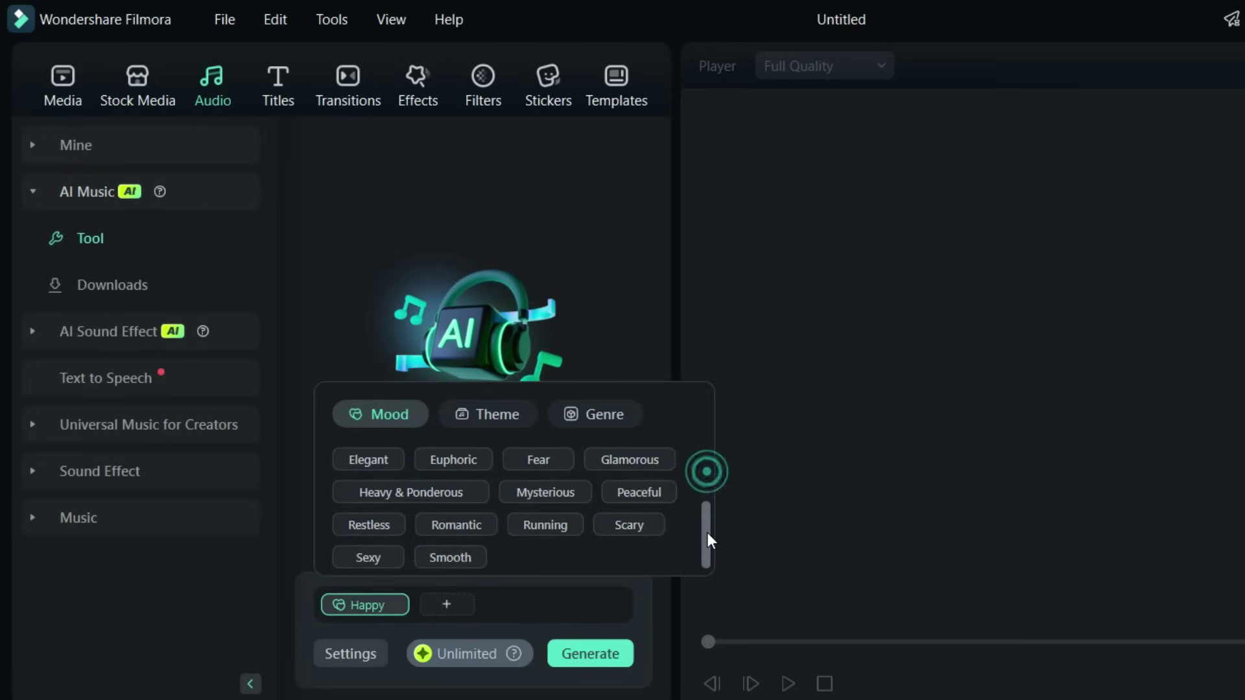
# Dismiss the AI Music mood popup and move on to the Titles library.
pyautogui.click(649, 375)
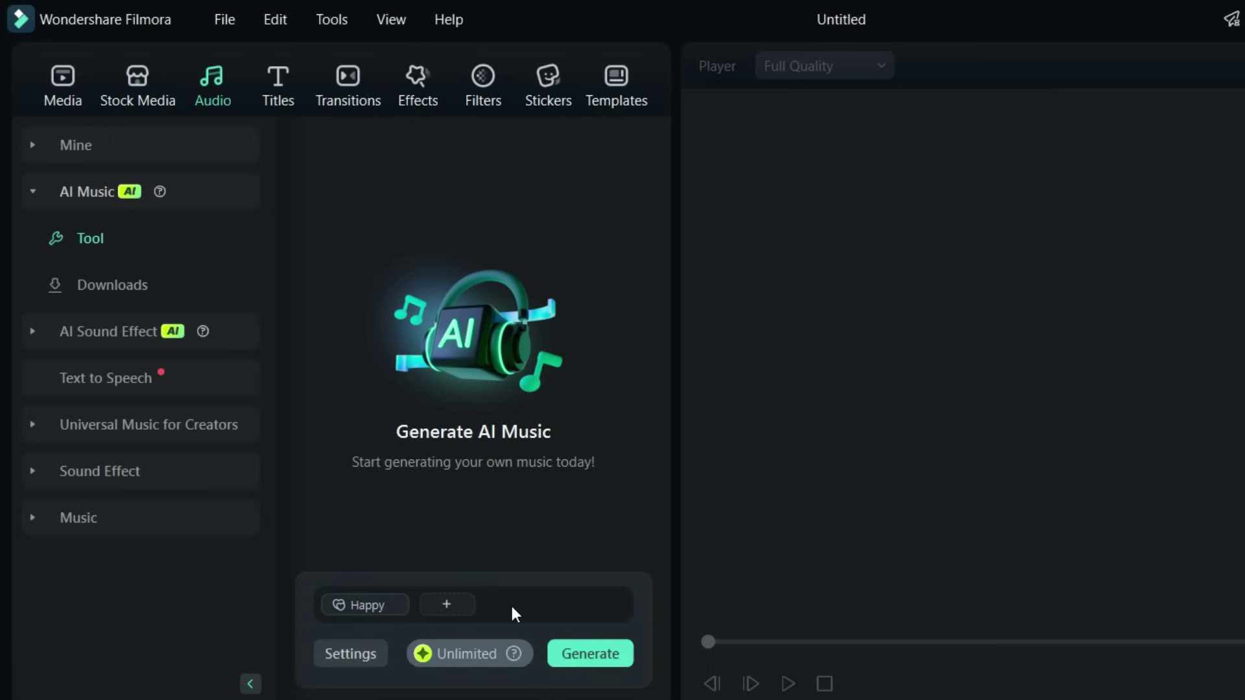
pyautogui.click(285, 90)
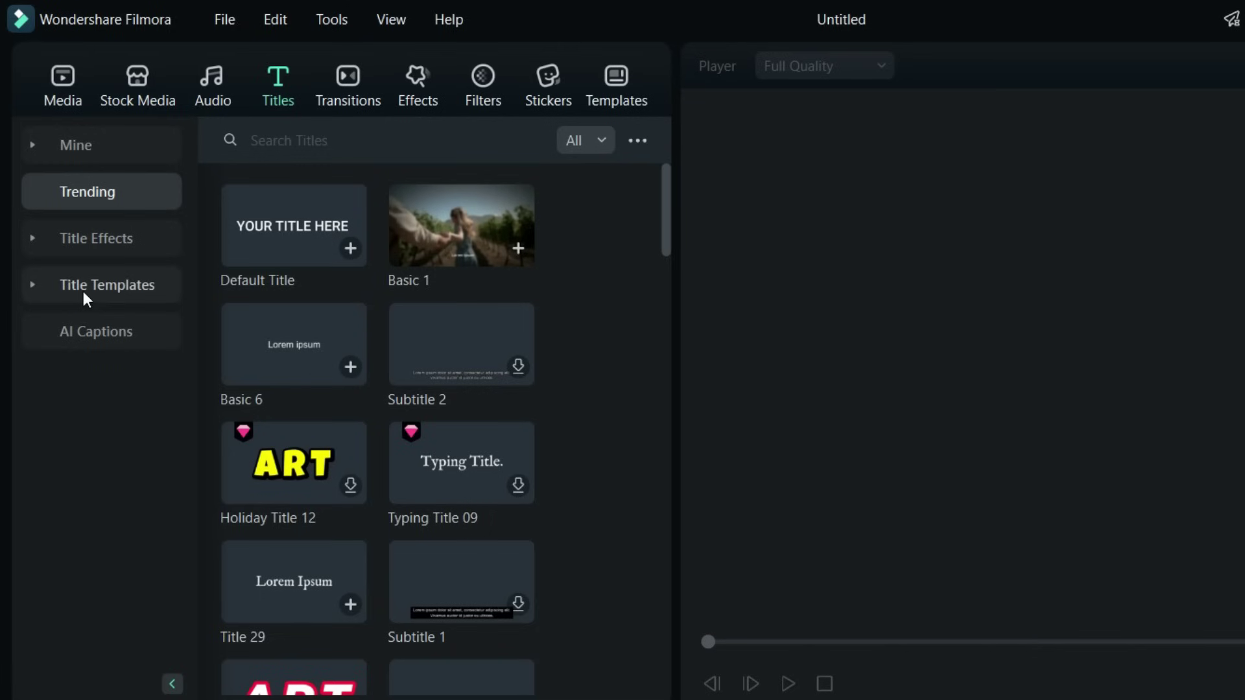
# Browse Title Templates and Title Effects, then the Transitions and Effects libraries.
pyautogui.click(31, 287)
pyautogui.click(39, 236)
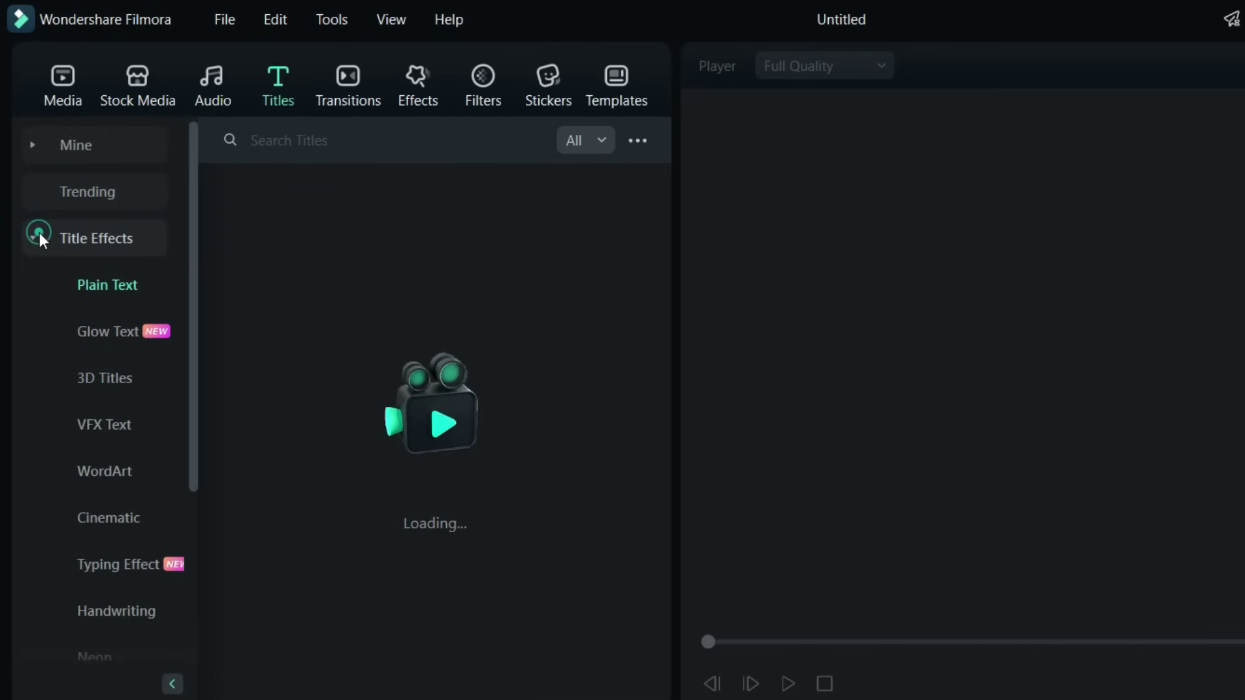
pyautogui.moveTo(736, 250); pyautogui.dragTo(750, 584)
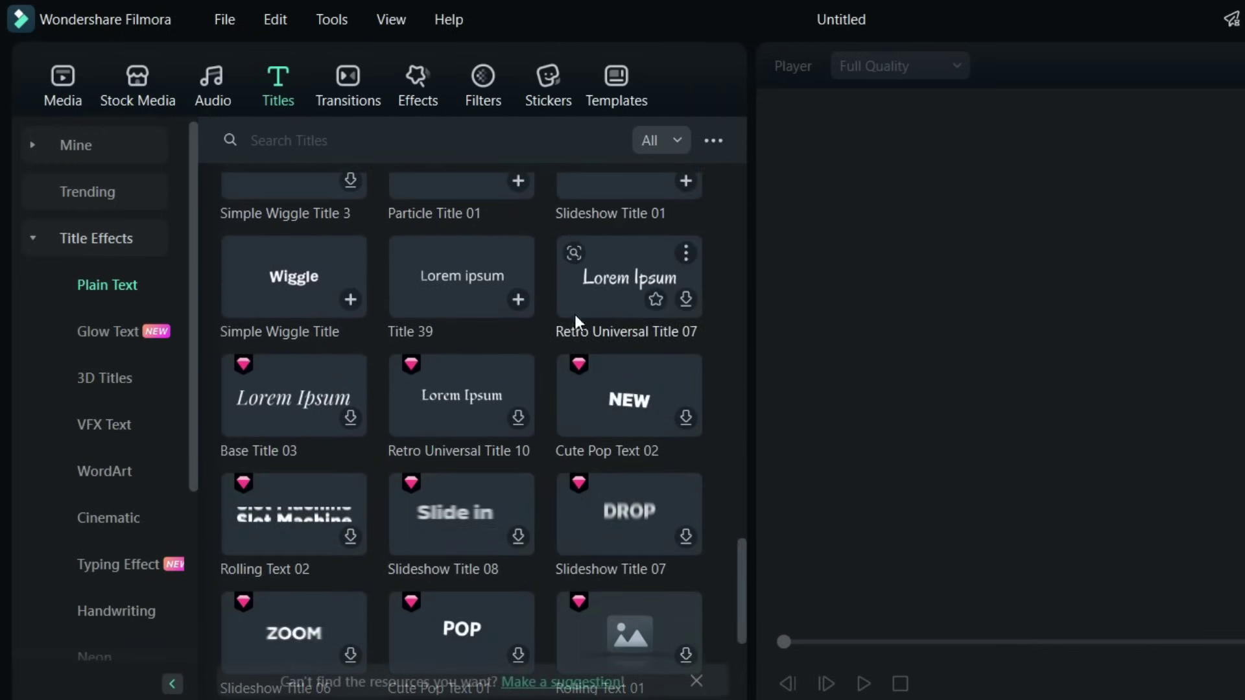
pyautogui.click(347, 83)
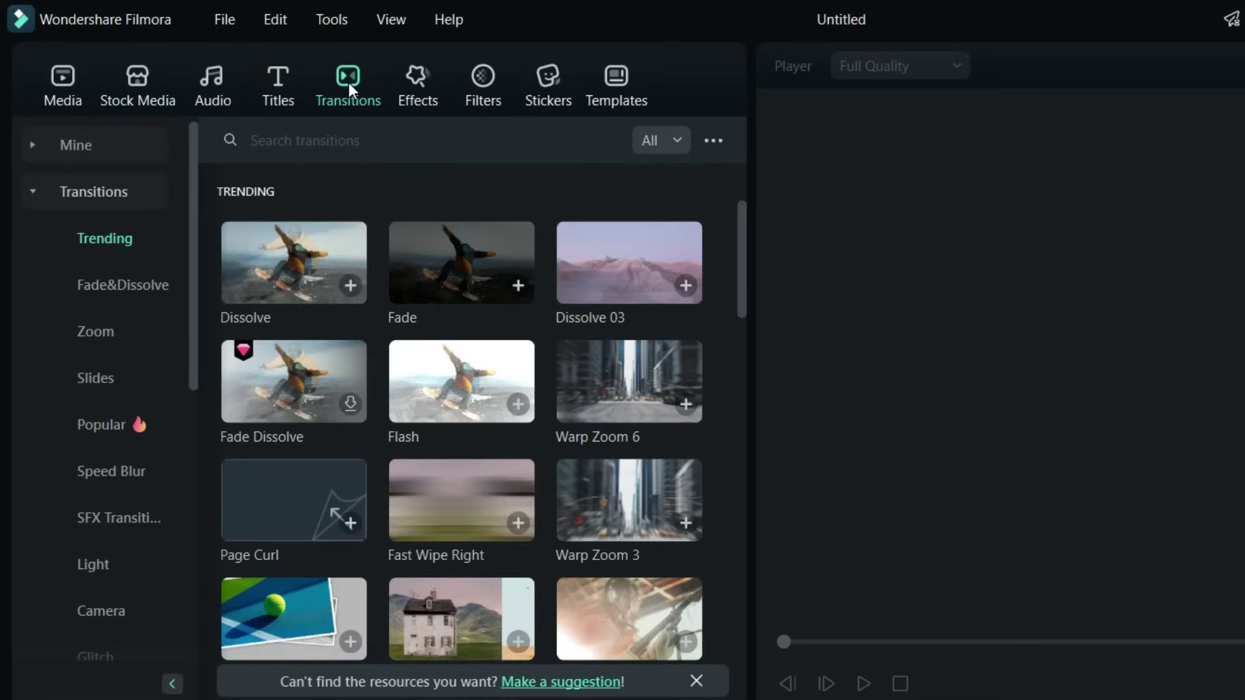
pyautogui.click(416, 77)
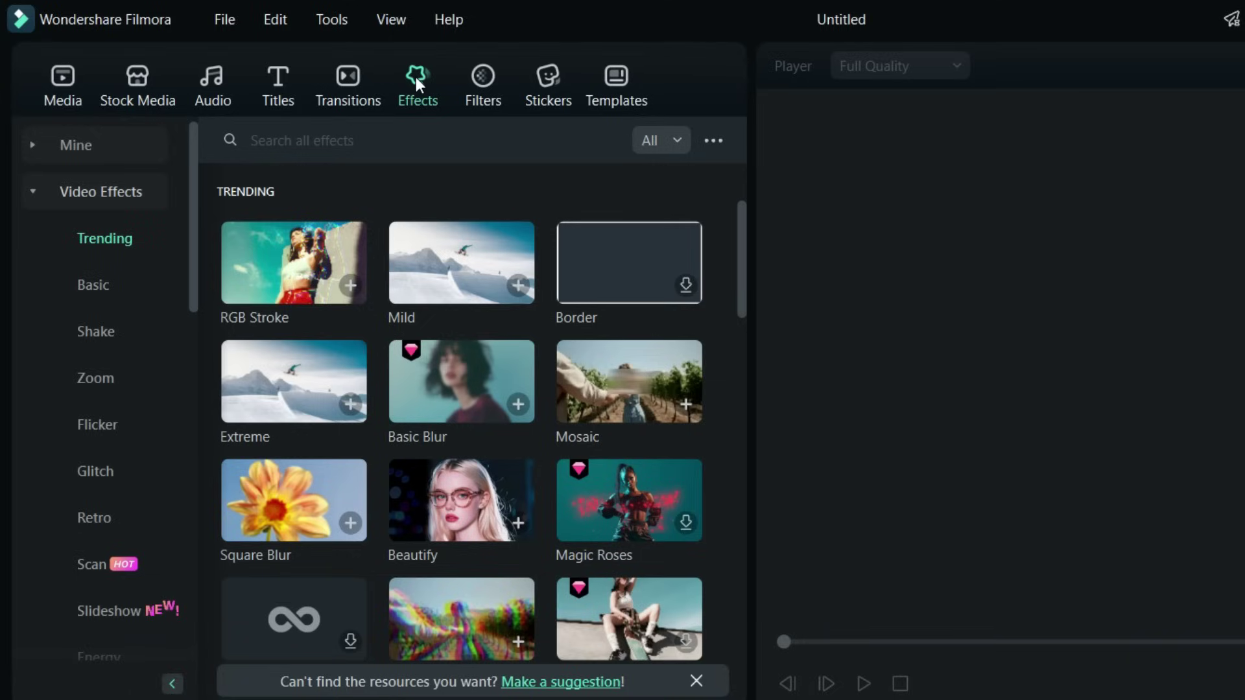
# Browse Filters and Stickers with the AI Sticker generator, ending on Templates.
pyautogui.click(483, 79)
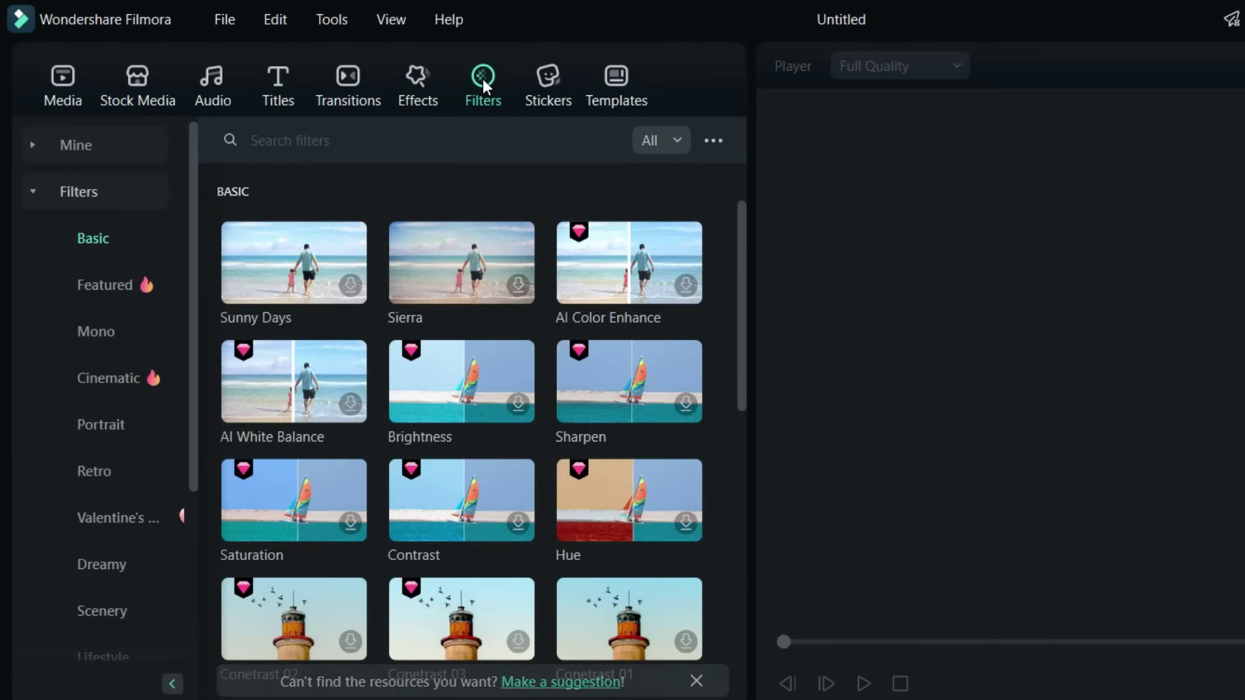
pyautogui.click(552, 83)
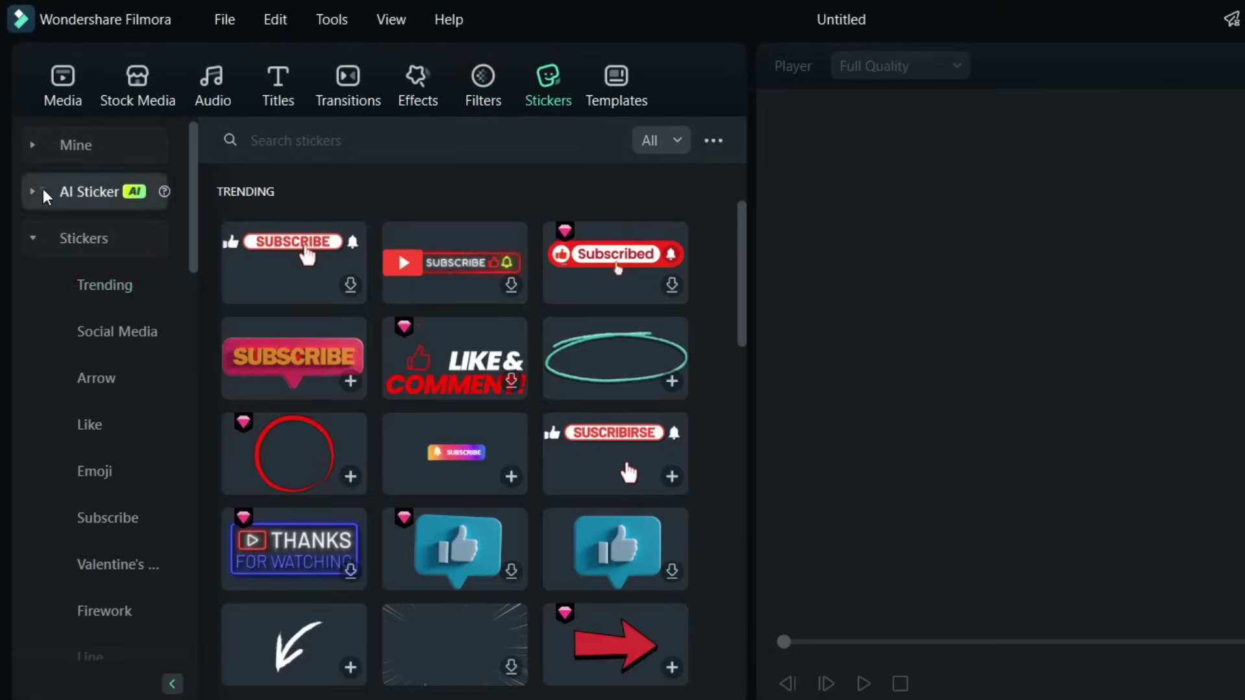
pyautogui.click(44, 189)
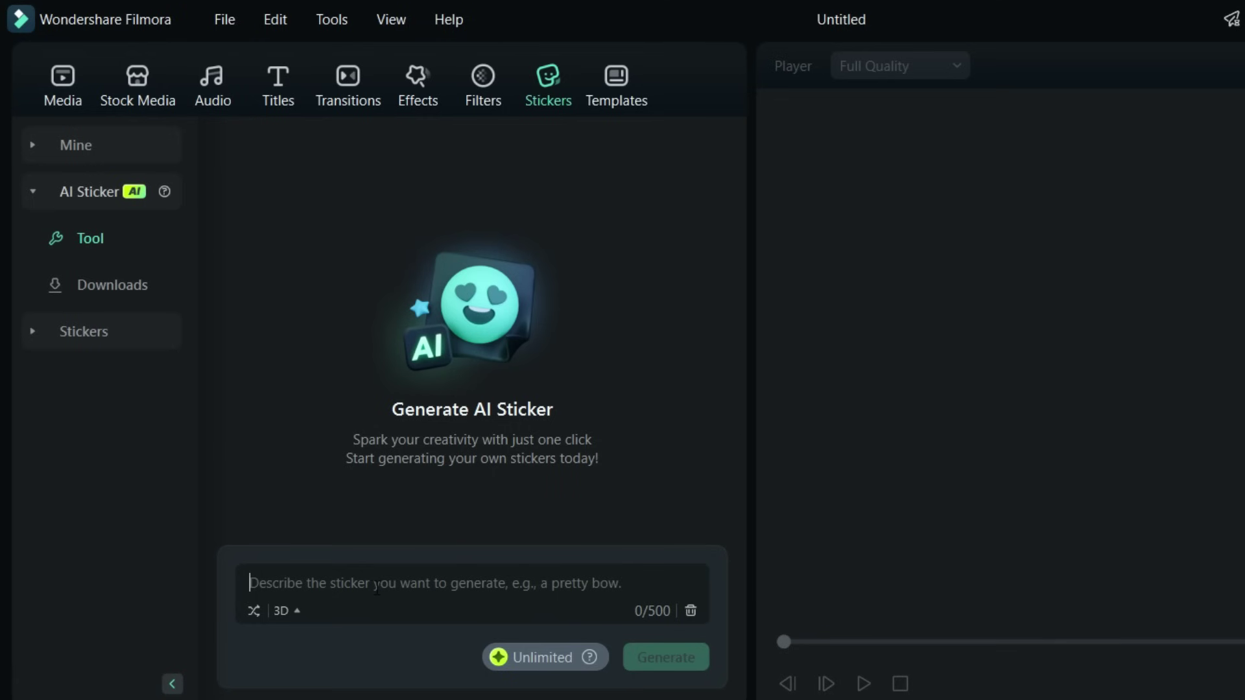
pyautogui.click(617, 85)
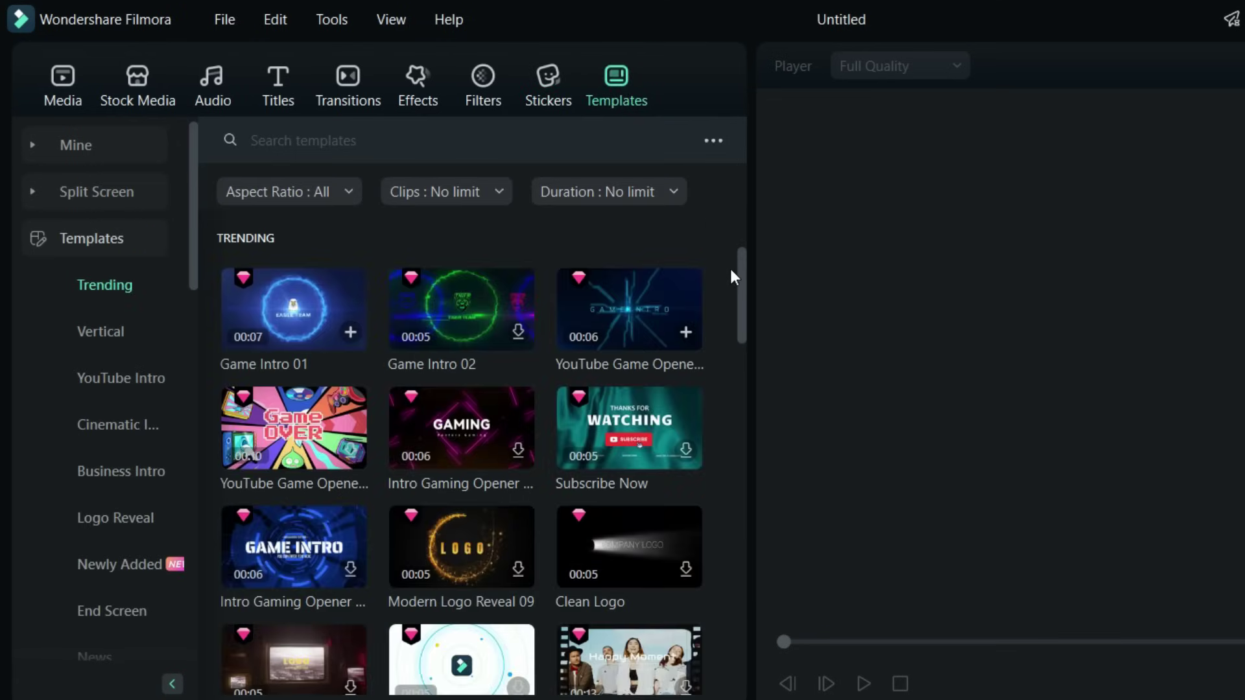
pyautogui.moveTo(743, 281)
pyautogui.mouseDown()
pyautogui.moveTo(738, 601)
pyautogui.moveTo(725, 622)
pyautogui.mouseUp()
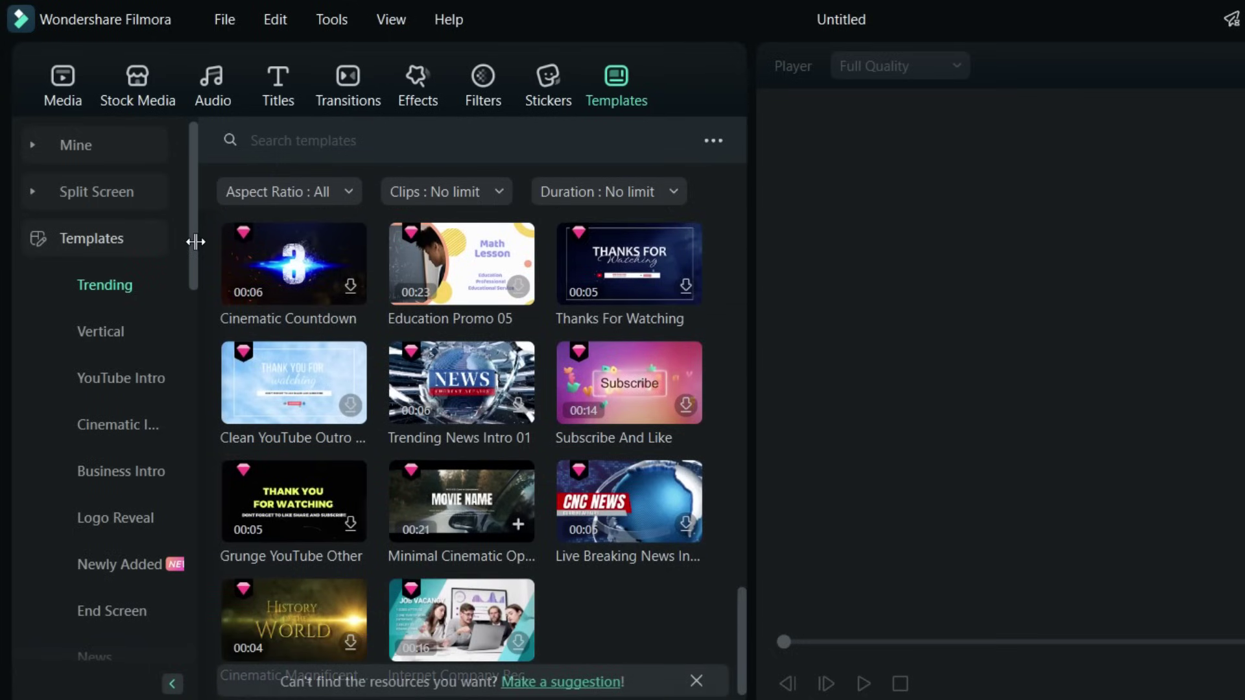
pyautogui.moveTo(193, 240); pyautogui.dragTo(194, 622)
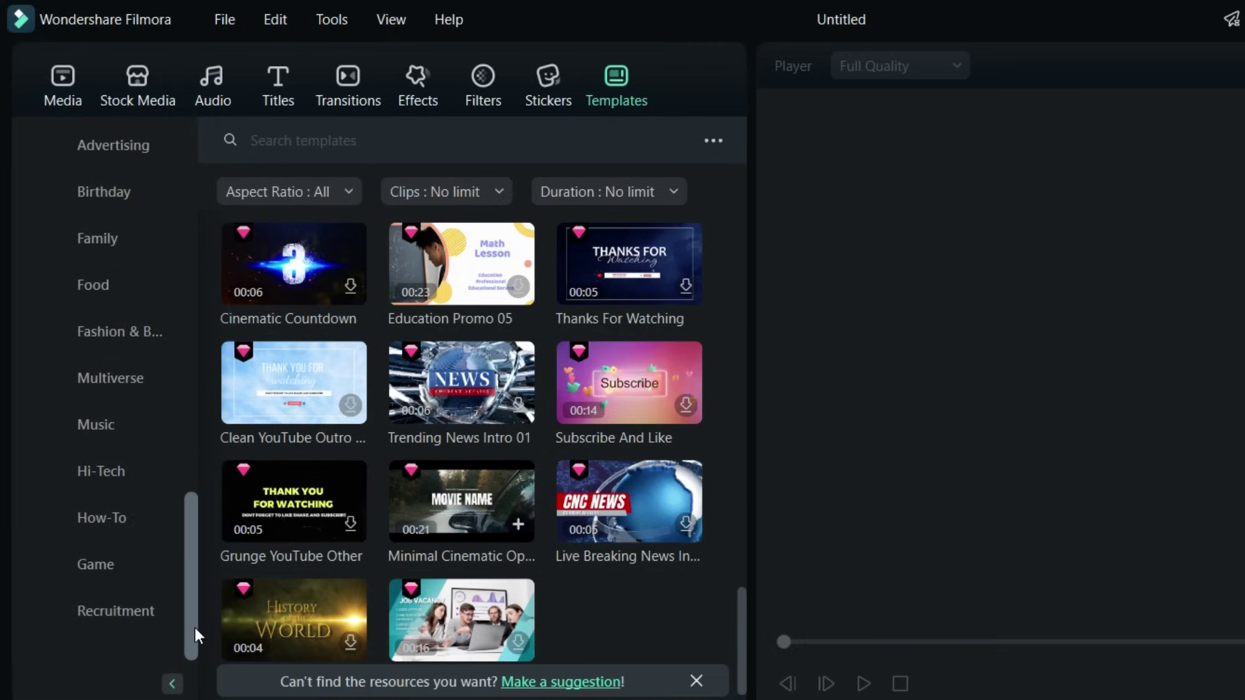